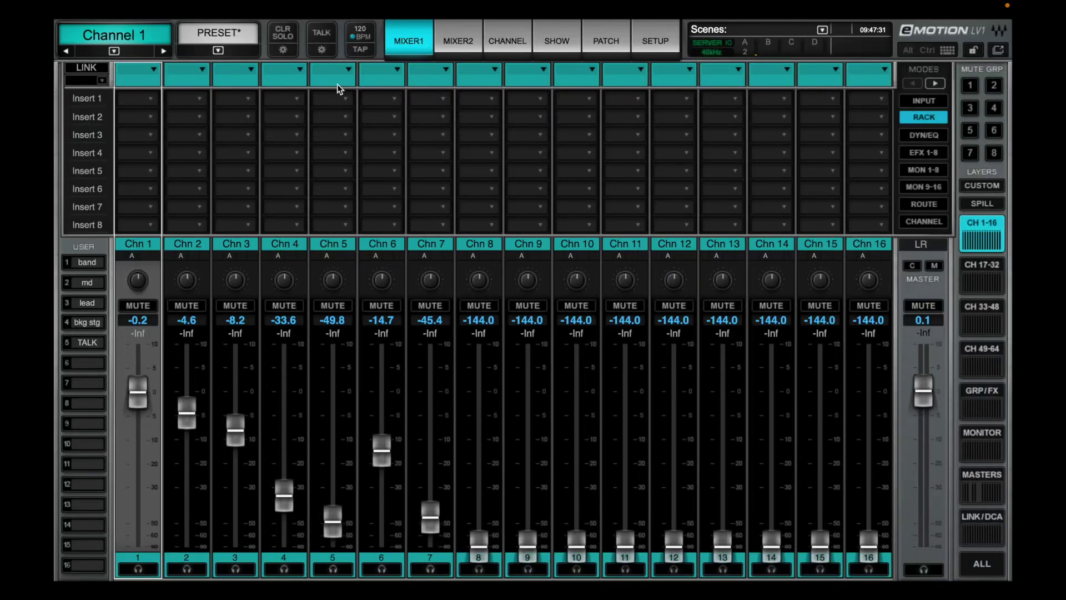
# Rename input channel 1 from 'Chn 1' to 'kick drum'
pyautogui.doubleClick(144, 246)
pyautogui.write('kick drum')
pyautogui.press('Return')
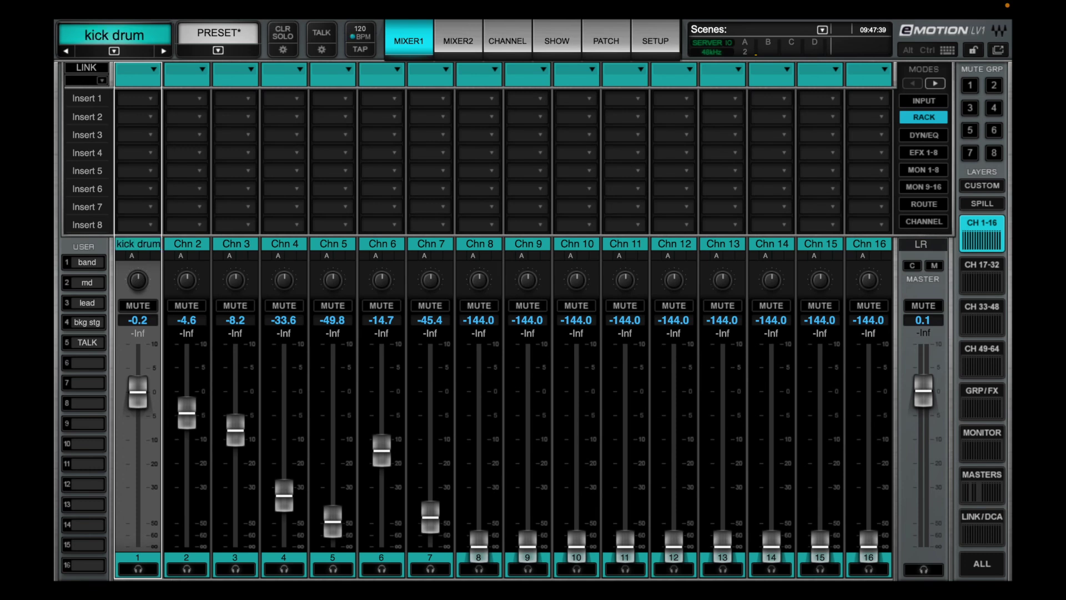
pyautogui.click(217, 52)
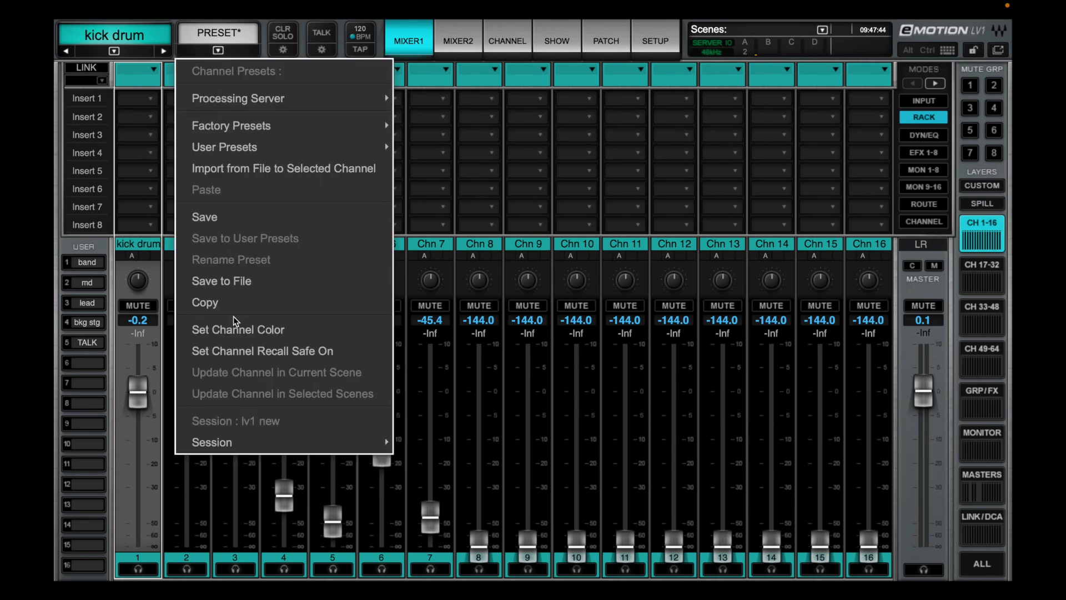
# Preview green and red swatches, then settle on yellow for the kick drum channel
pyautogui.click(237, 330)
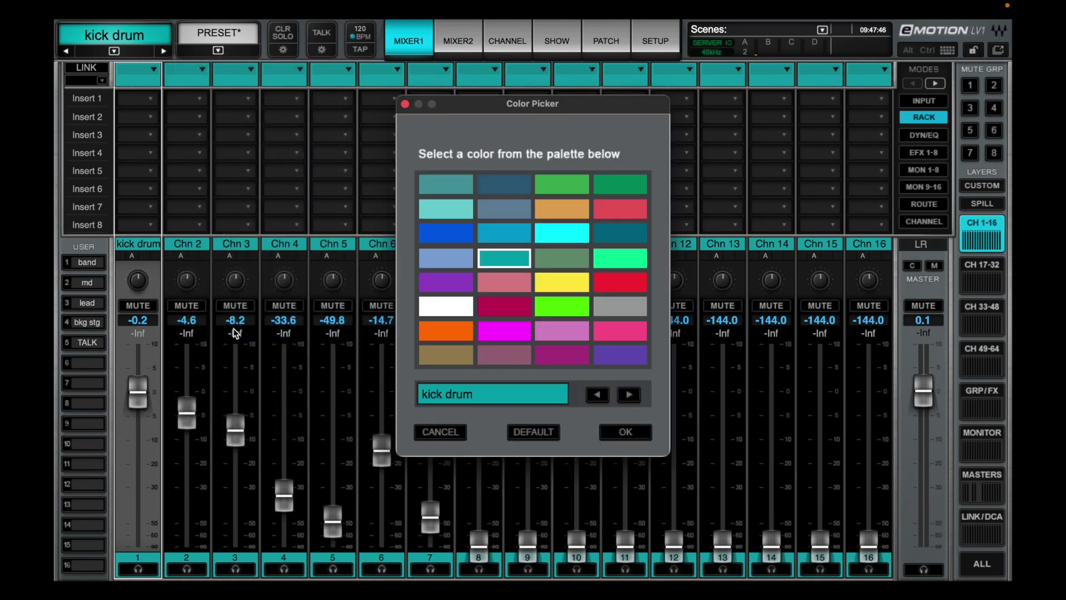
pyautogui.click(558, 289)
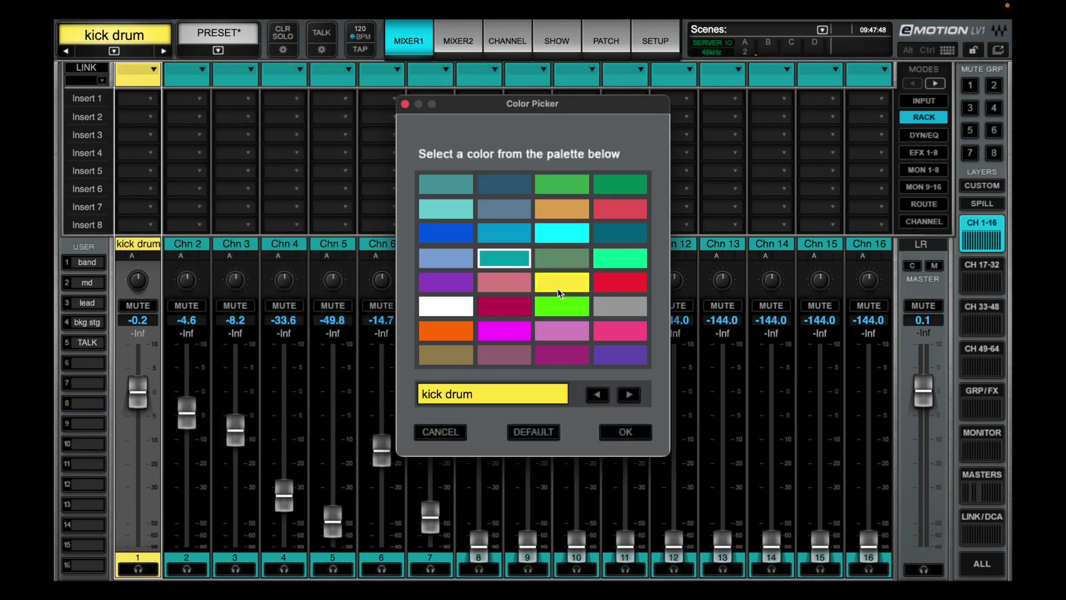
pyautogui.click(569, 190)
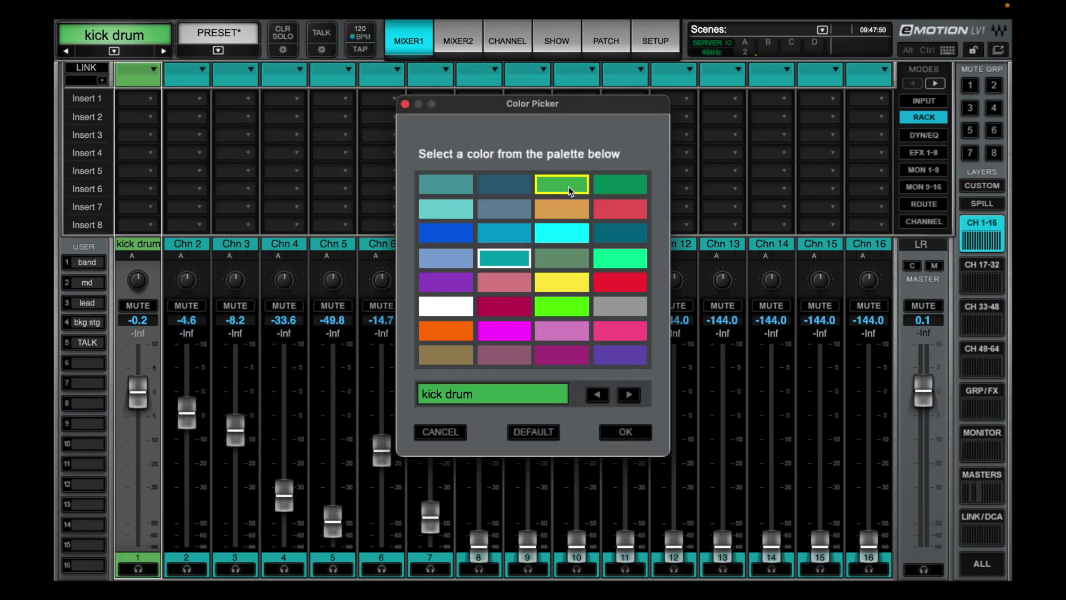
pyautogui.click(625, 265)
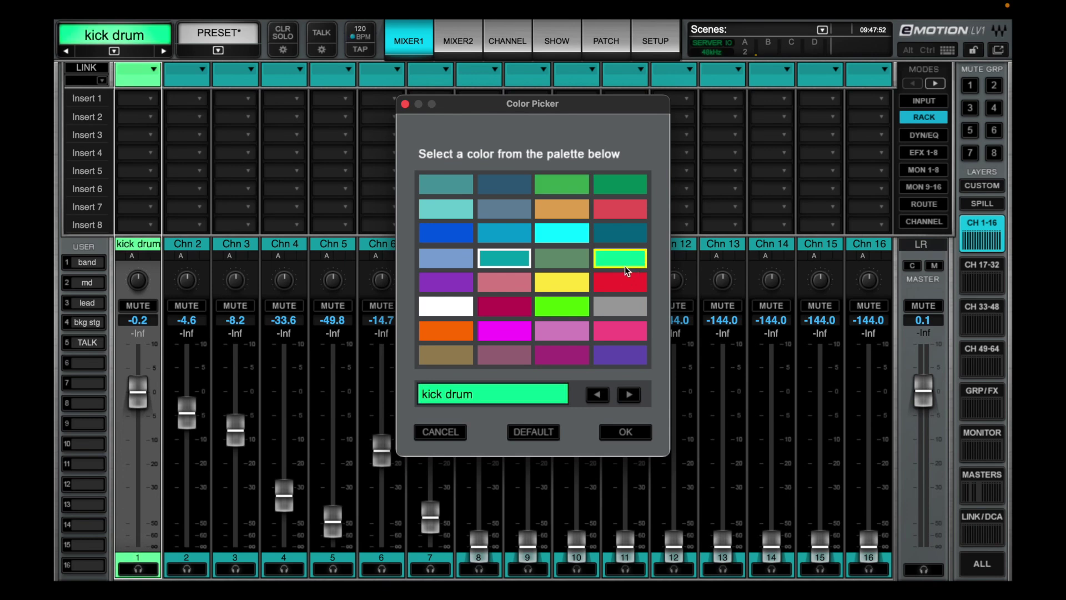
pyautogui.click(619, 281)
pyautogui.click(566, 287)
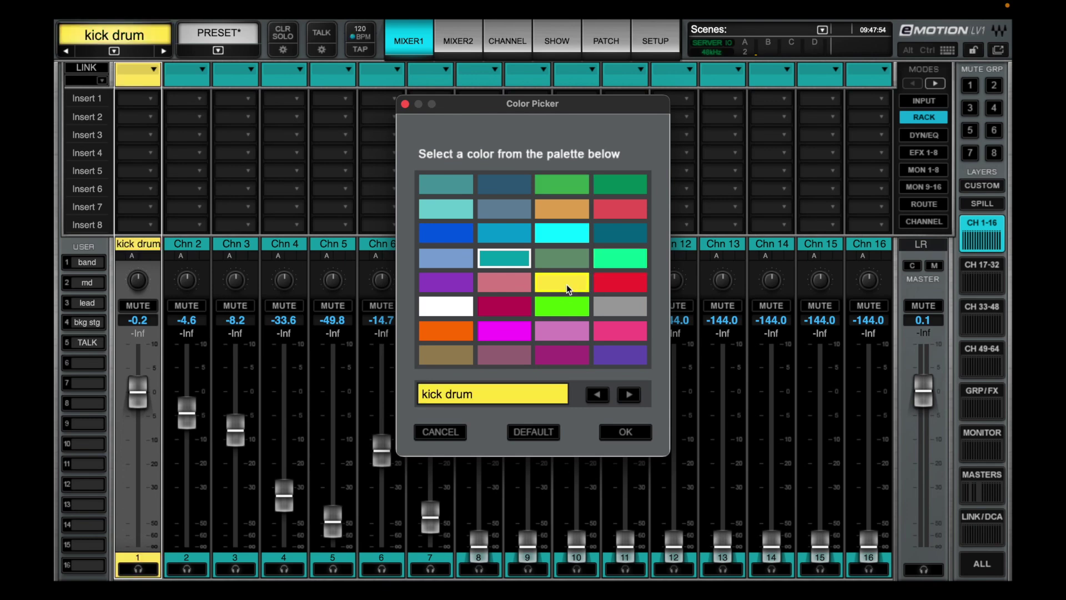
pyautogui.click(615, 433)
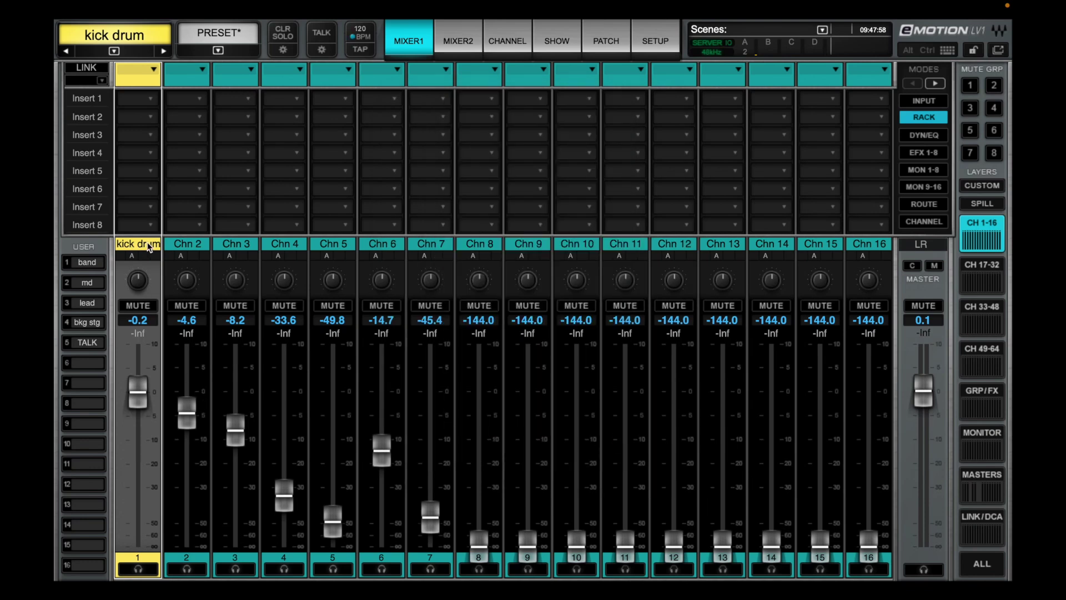
# Name channel 2 'snare' and give it a yellow channel colour
pyautogui.doubleClick(183, 247)
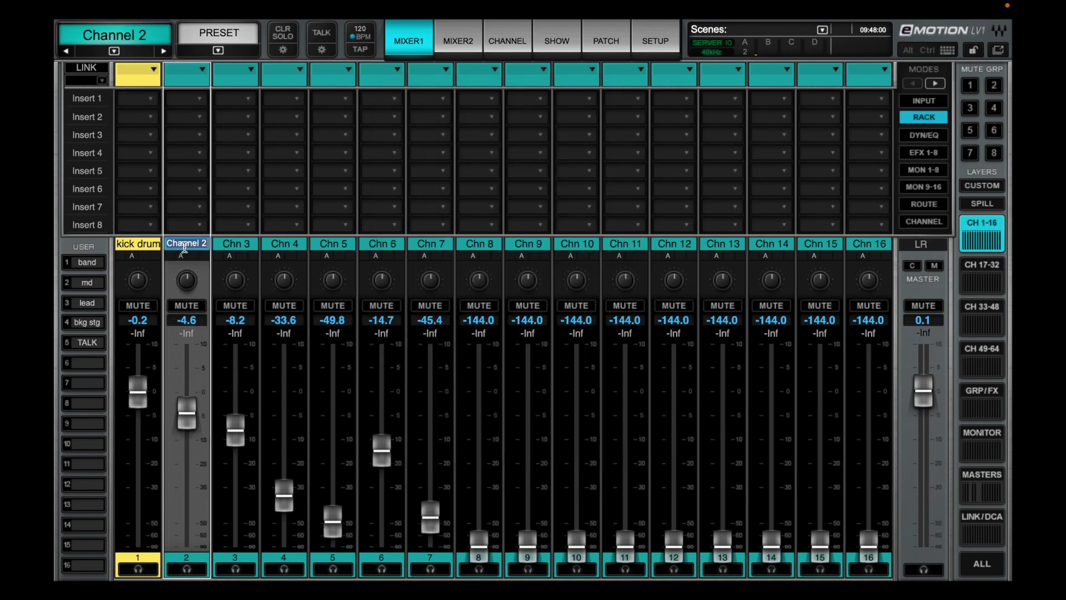
pyautogui.write('snare')
pyautogui.press('Return')
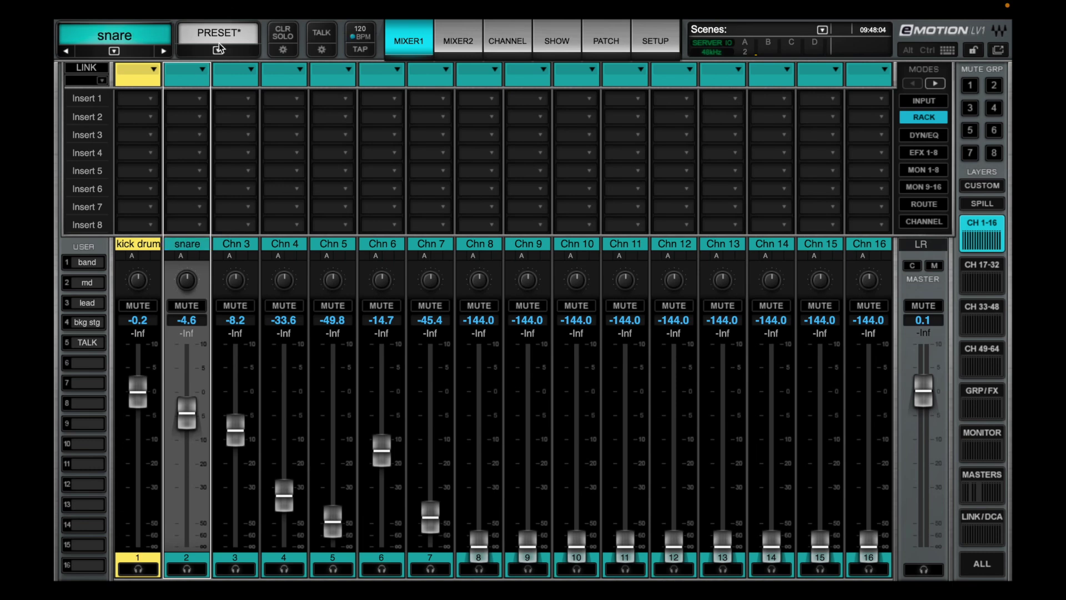
pyautogui.click(218, 50)
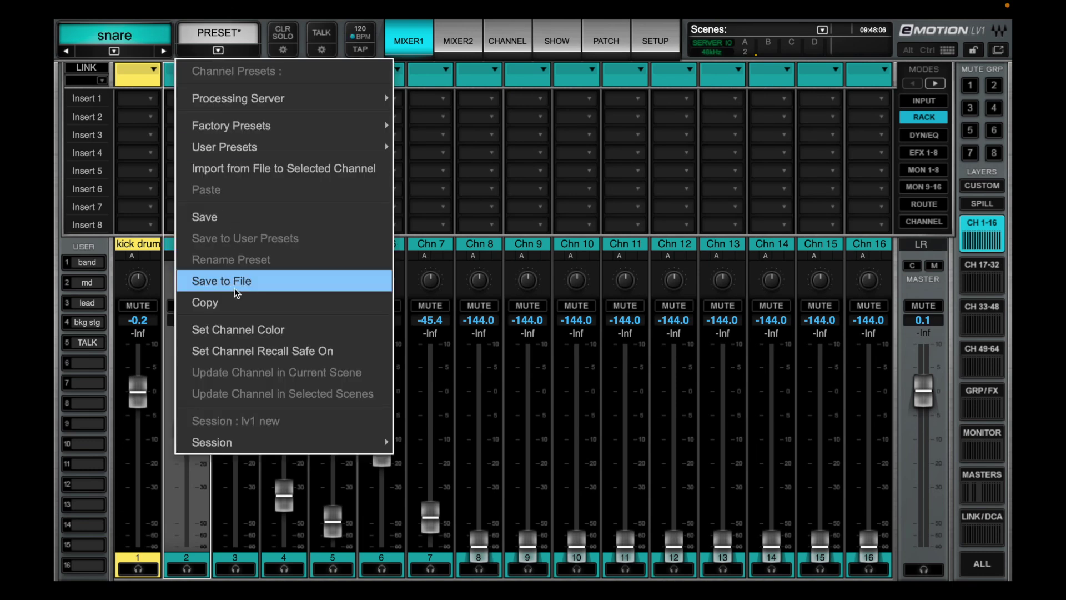
pyautogui.click(238, 330)
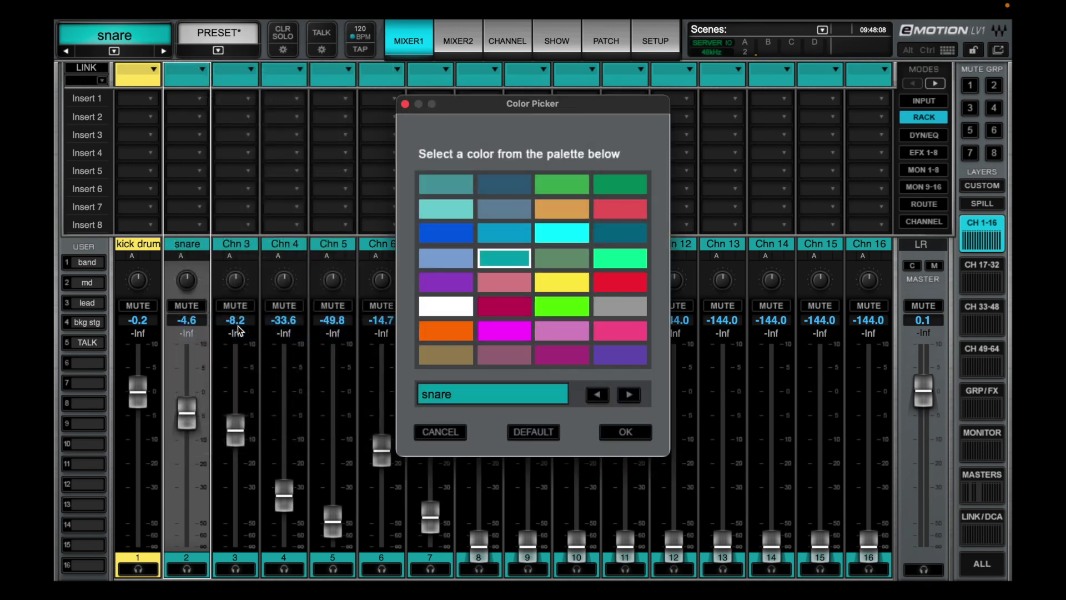
pyautogui.click(558, 285)
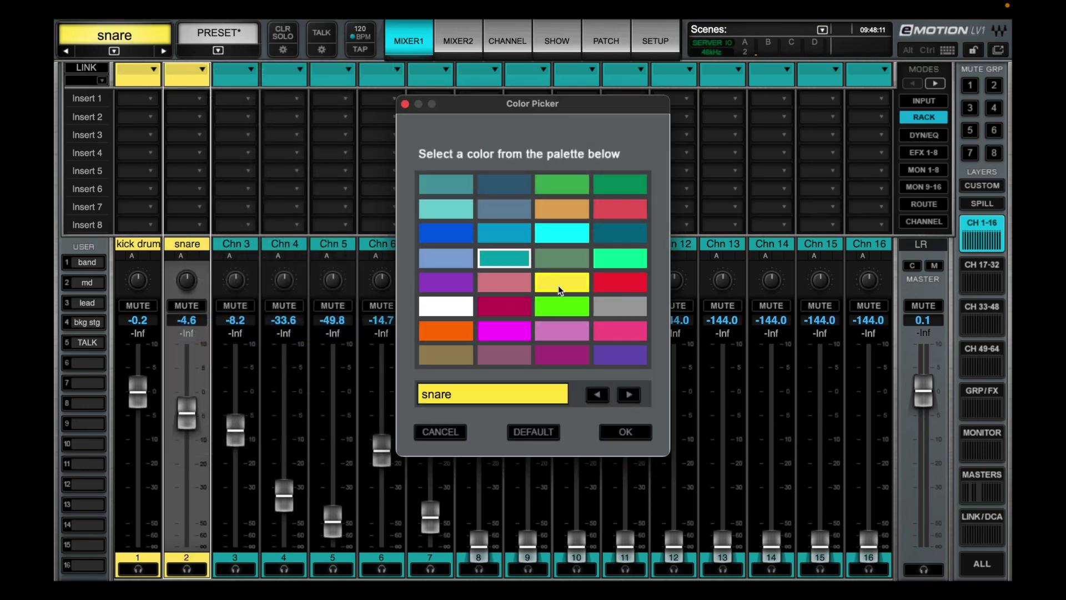
pyautogui.click(638, 432)
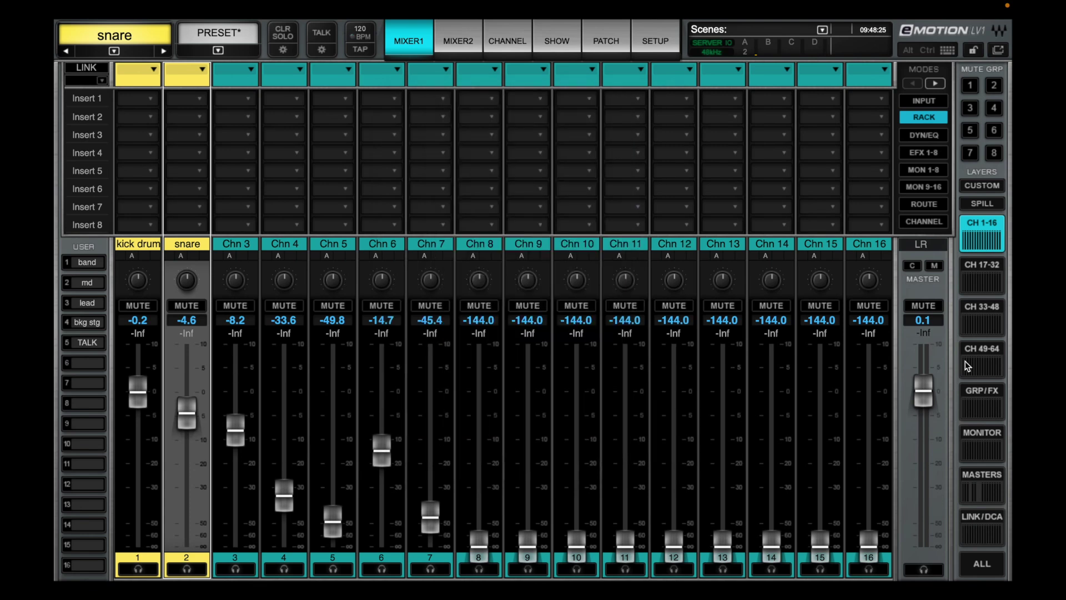
pyautogui.click(975, 413)
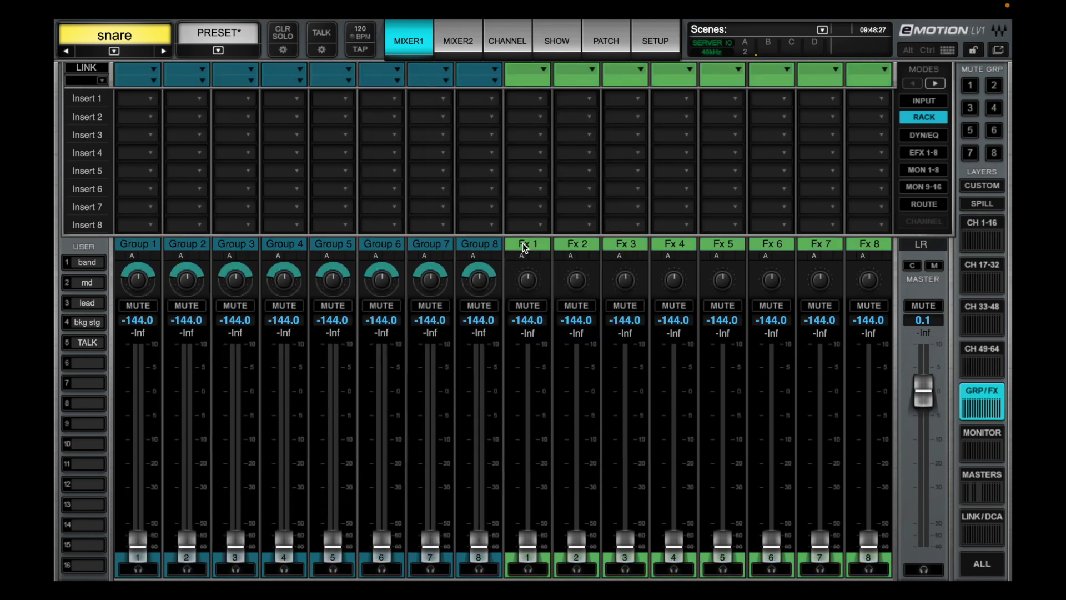
# Name the Fx 1 channel 'reverb' and give it a red channel colour
pyautogui.doubleClick(523, 247)
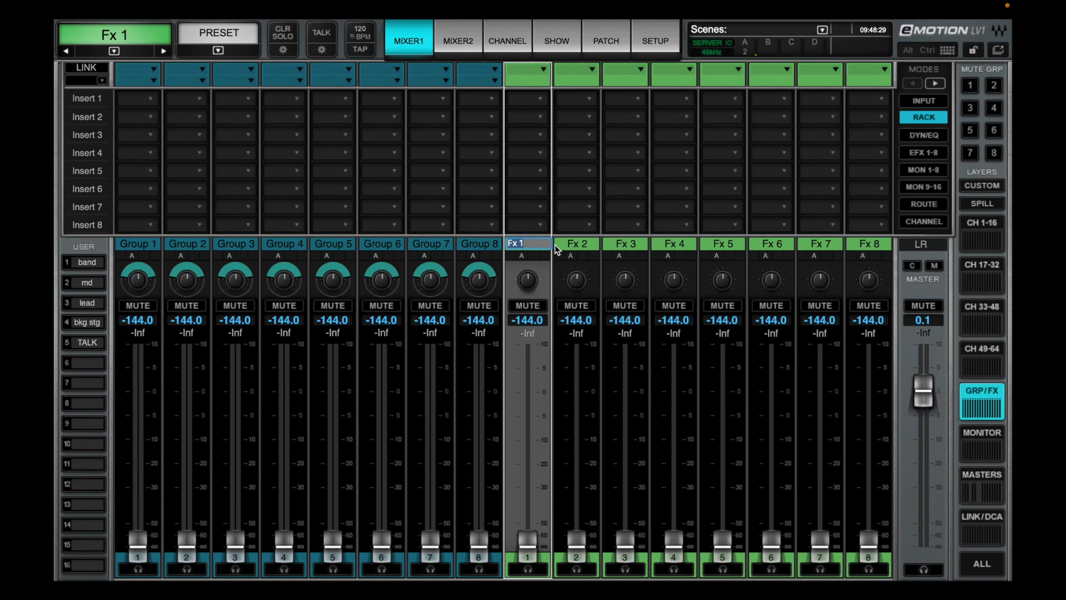
pyautogui.write('reverb')
pyautogui.press('Return')
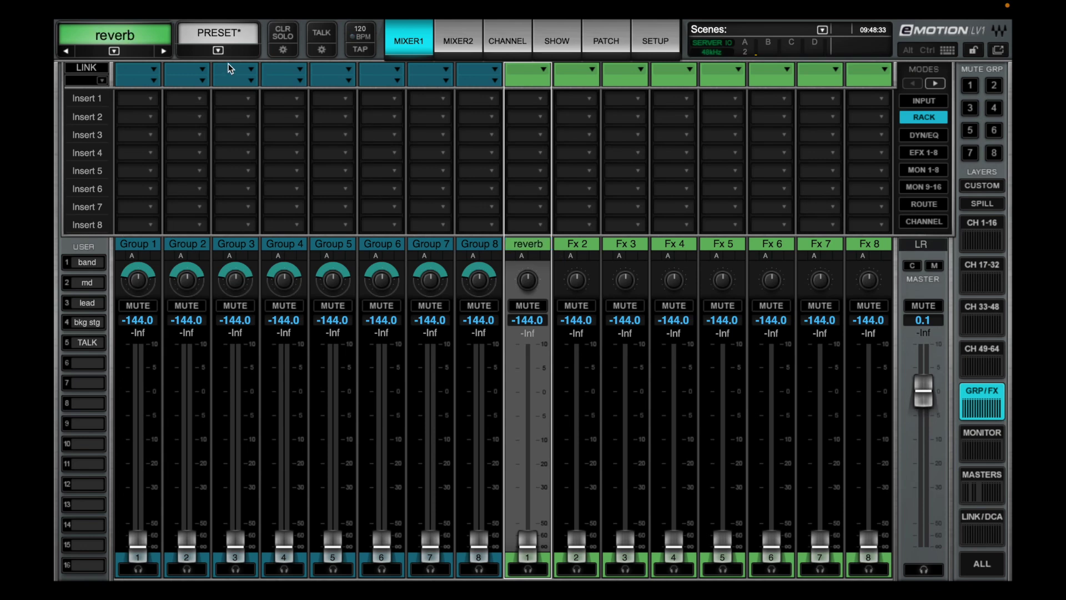
pyautogui.click(217, 48)
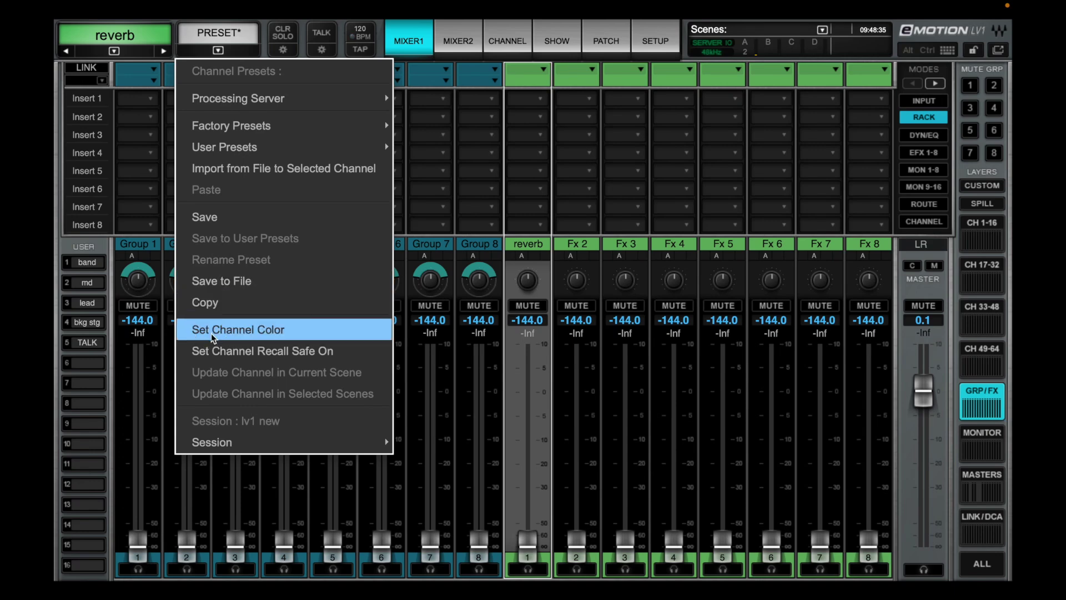
pyautogui.click(209, 331)
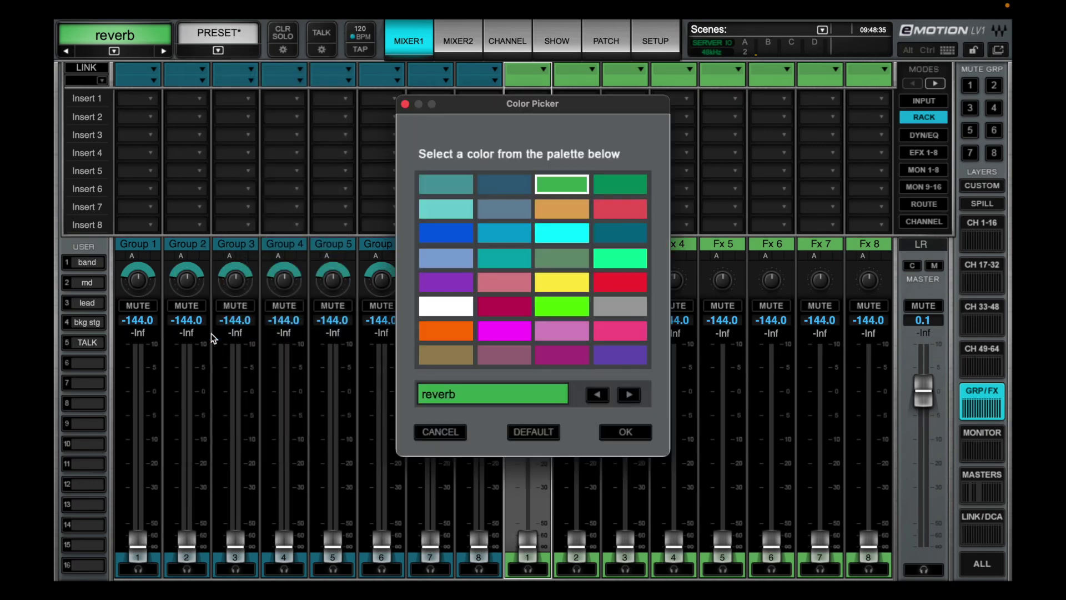
pyautogui.click(617, 283)
pyautogui.click(626, 432)
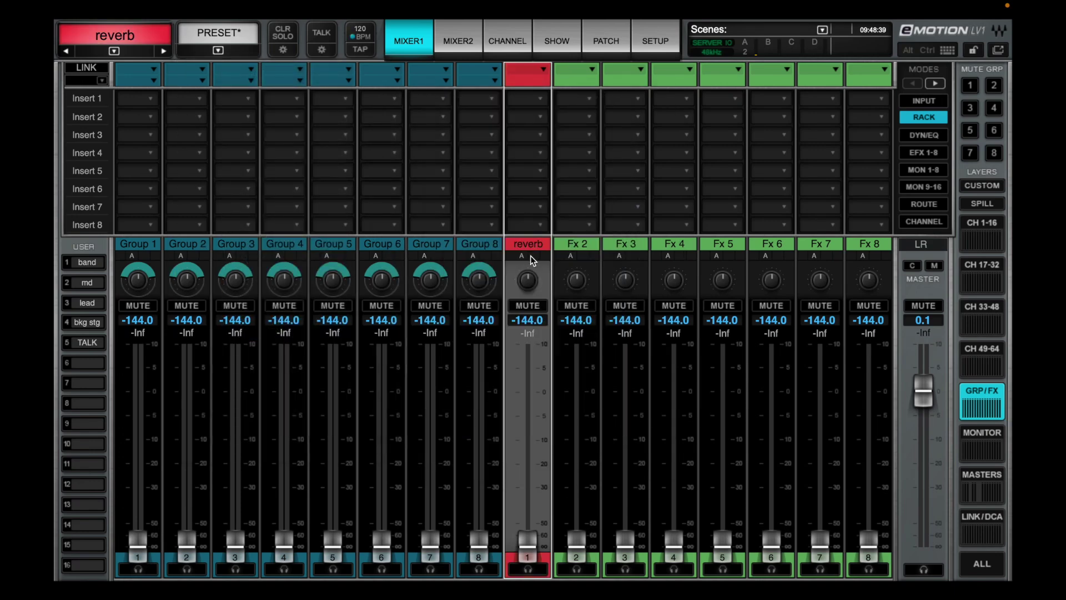
# On the monitor layer, name Mon 1 'keys' and pick blue as its colour
pyautogui.click(973, 446)
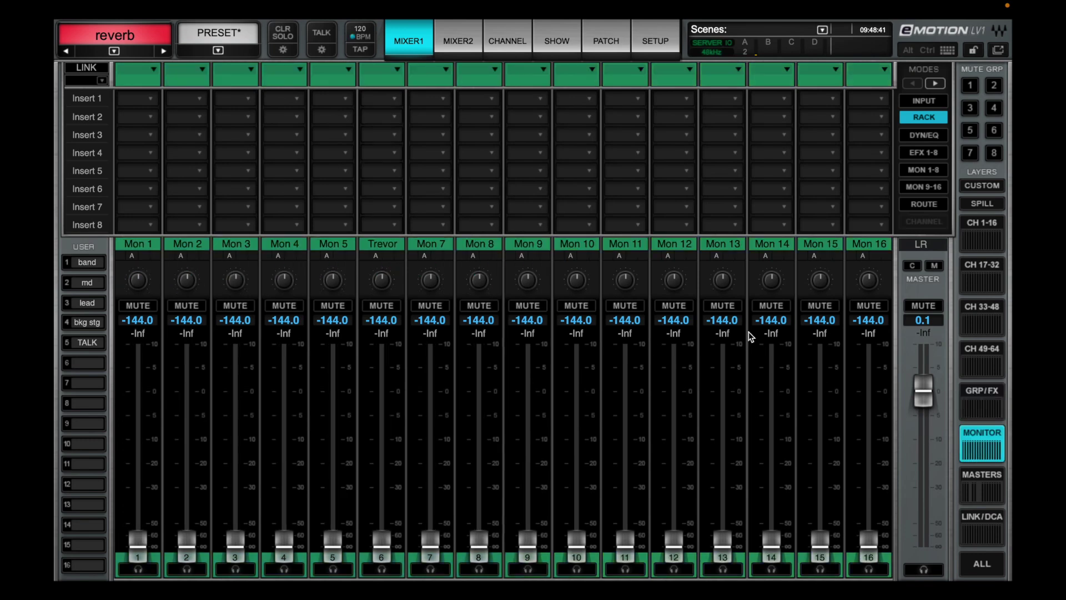
pyautogui.doubleClick(139, 243)
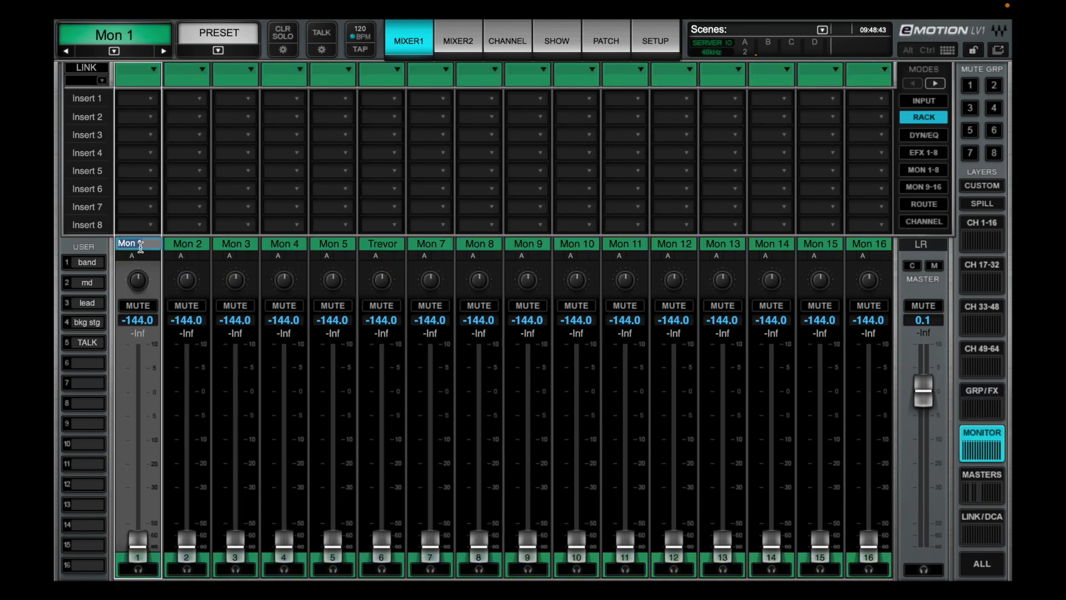
pyautogui.write('keys')
pyautogui.press('Return')
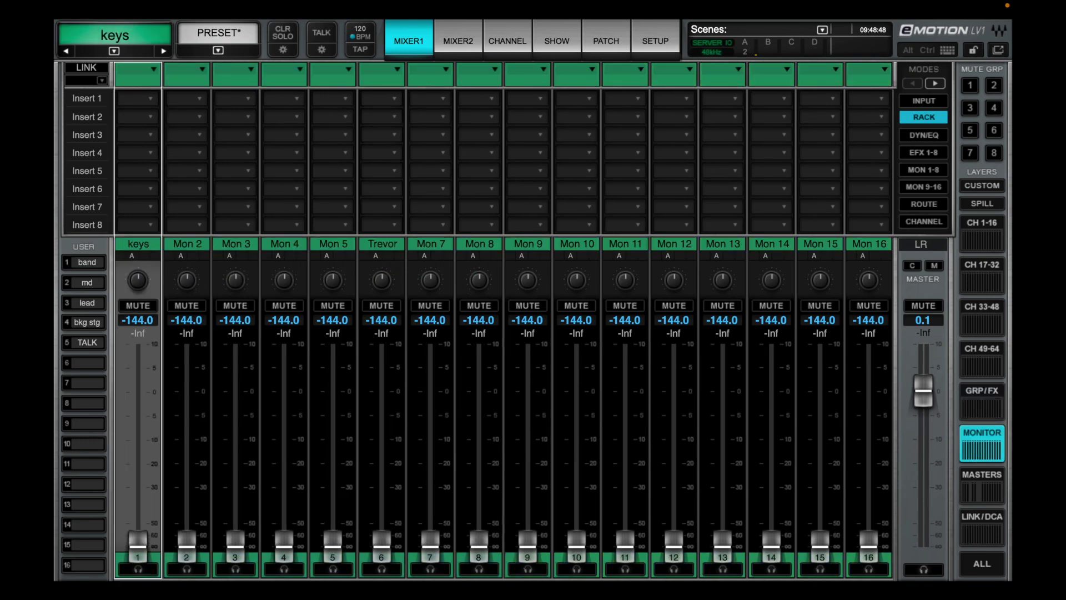
pyautogui.click(221, 53)
pyautogui.click(260, 330)
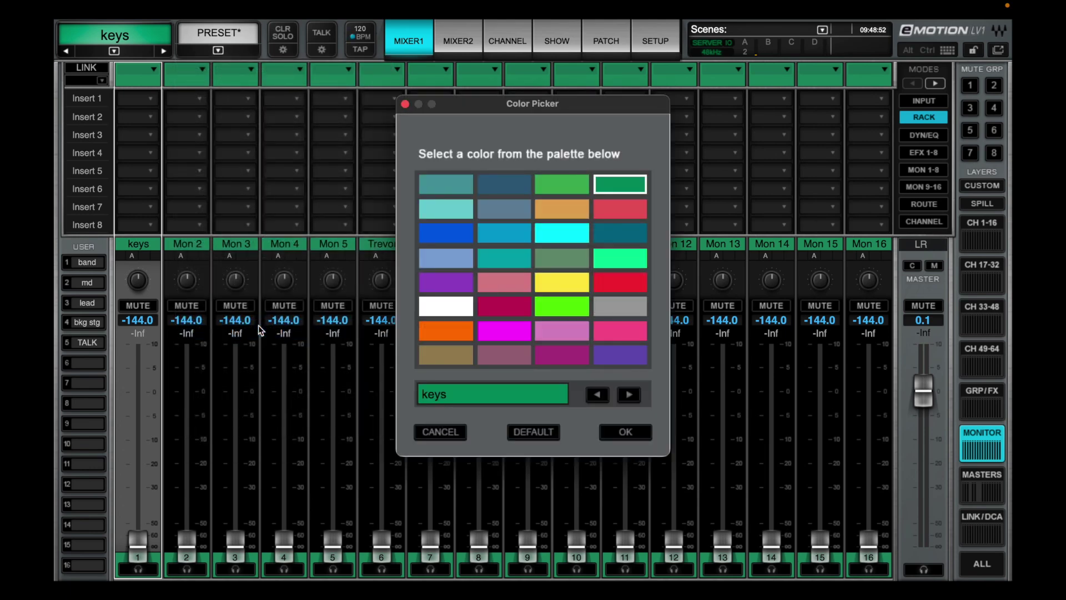
pyautogui.click(455, 232)
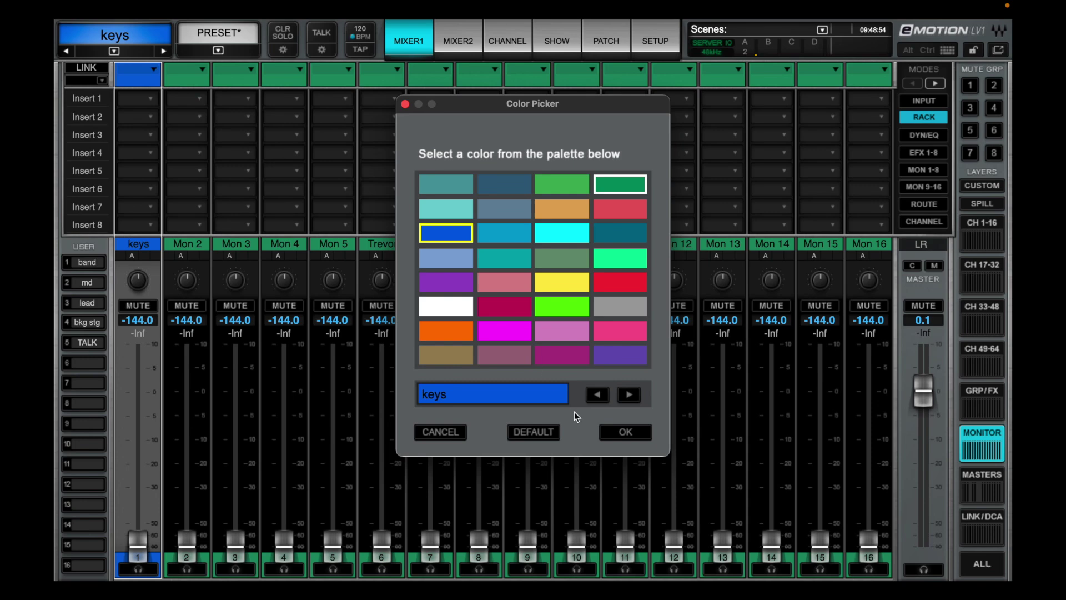